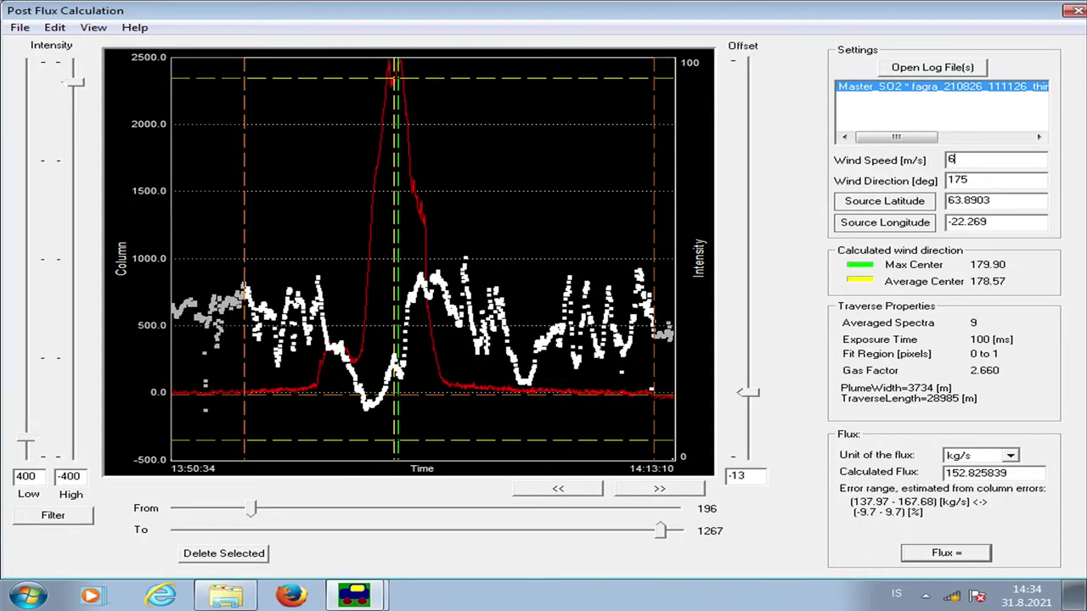
# - Recalculate the kg/s flux, then for wind of 6 m/s at 195° (124.4 kg/s)
pyautogui.click(989, 456)
pyautogui.click(995, 465)
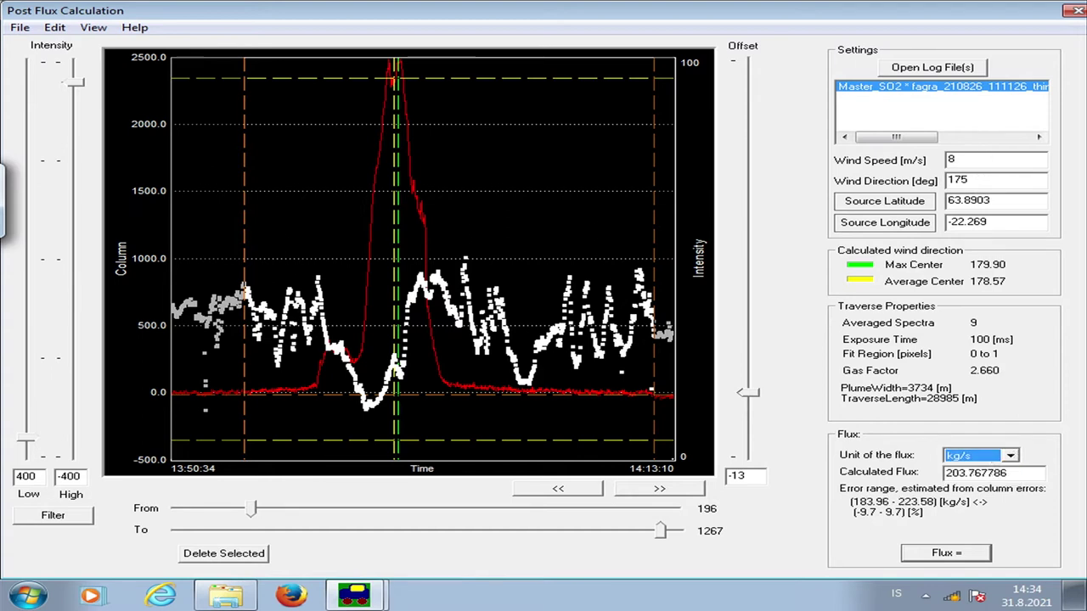
pyautogui.click(978, 157)
pyautogui.press('BackSpace')
pyautogui.write('6')
pyautogui.click(998, 177)
pyautogui.press('BackSpace')
pyautogui.press('BackSpace')
pyautogui.write('95')
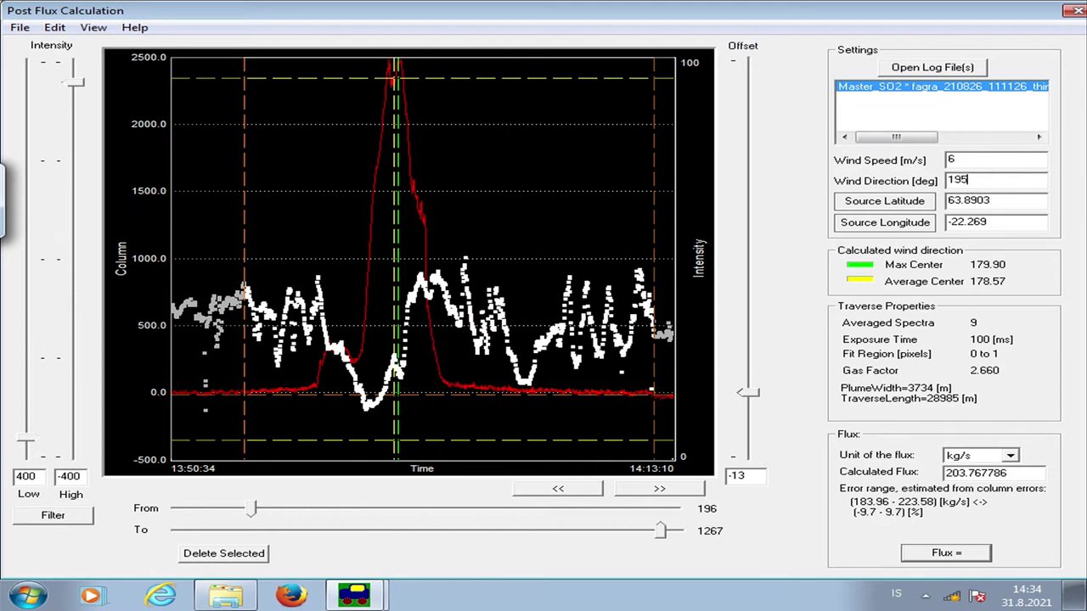
pyautogui.click(1008, 456)
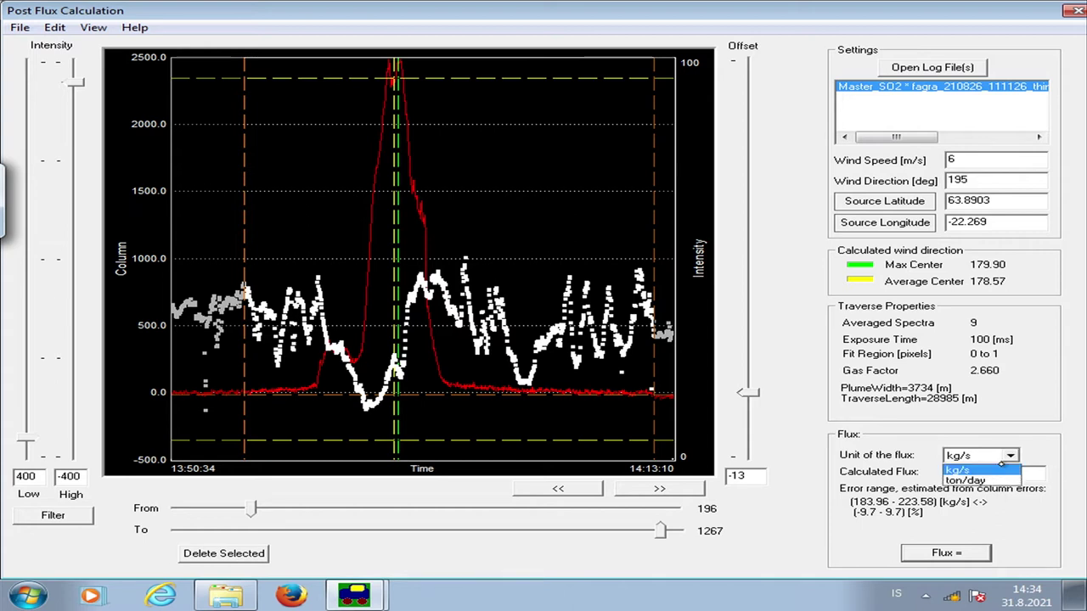
pyautogui.click(1002, 469)
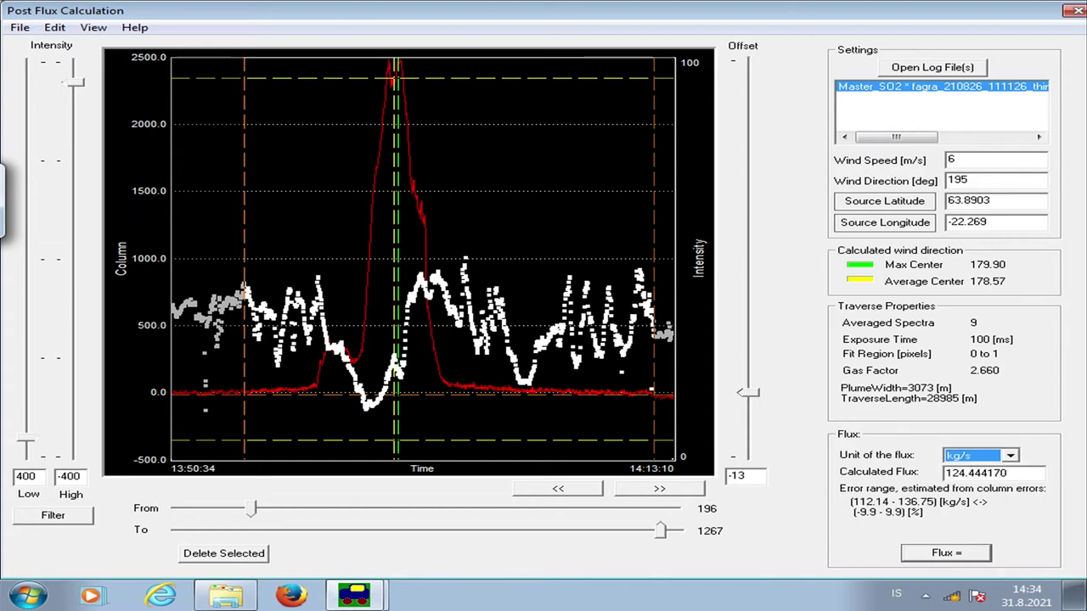
# - Recalculate the kg/s flux with the wind speed changed to 8 m/s
pyautogui.click(979, 158)
pyautogui.press('BackSpace')
pyautogui.write('8')
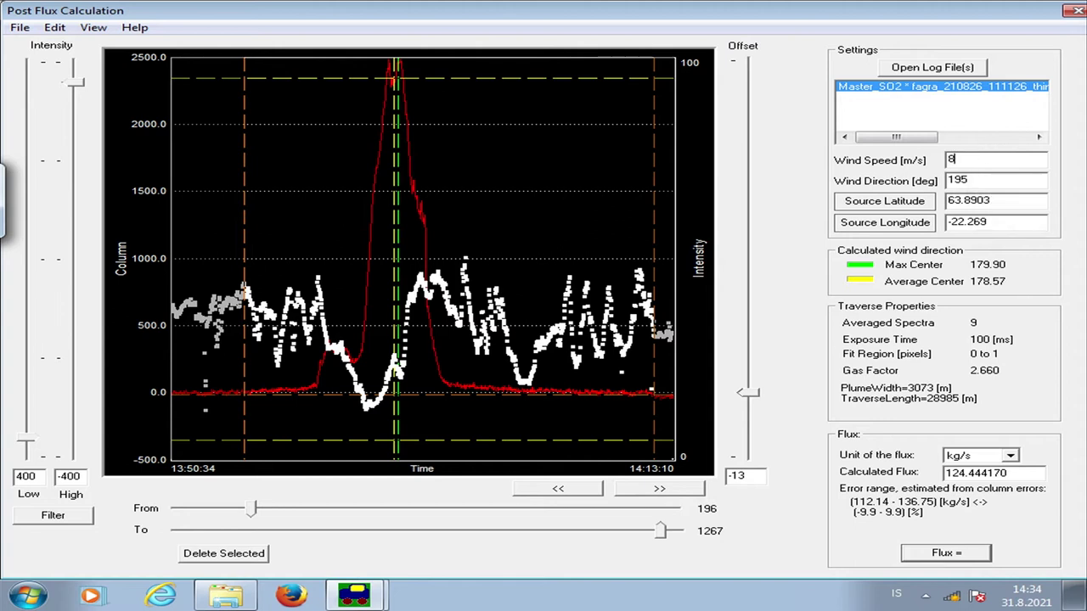
pyautogui.click(1009, 455)
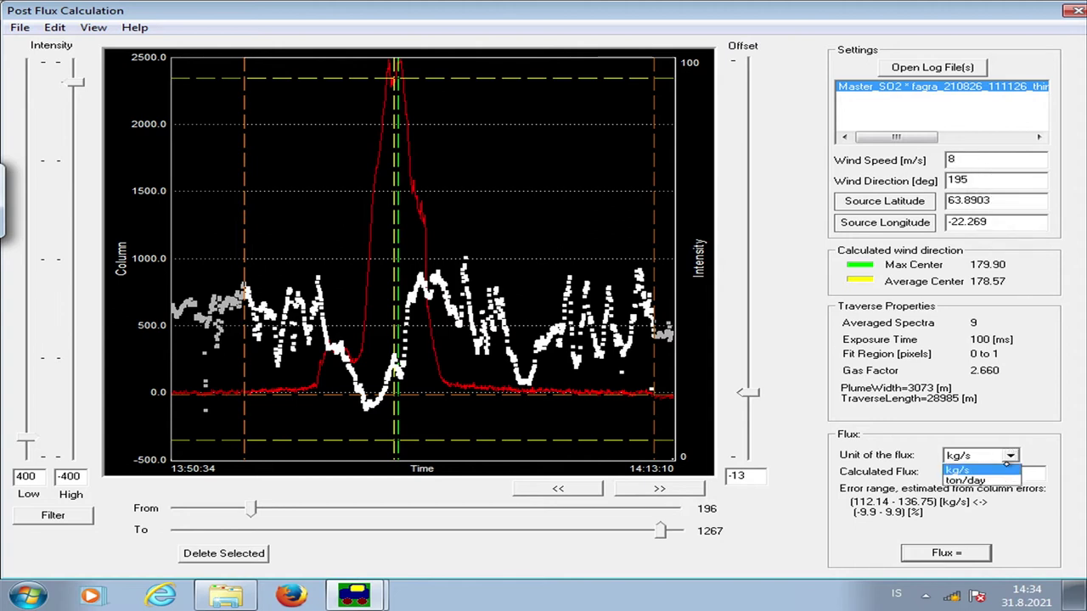
pyautogui.click(1009, 459)
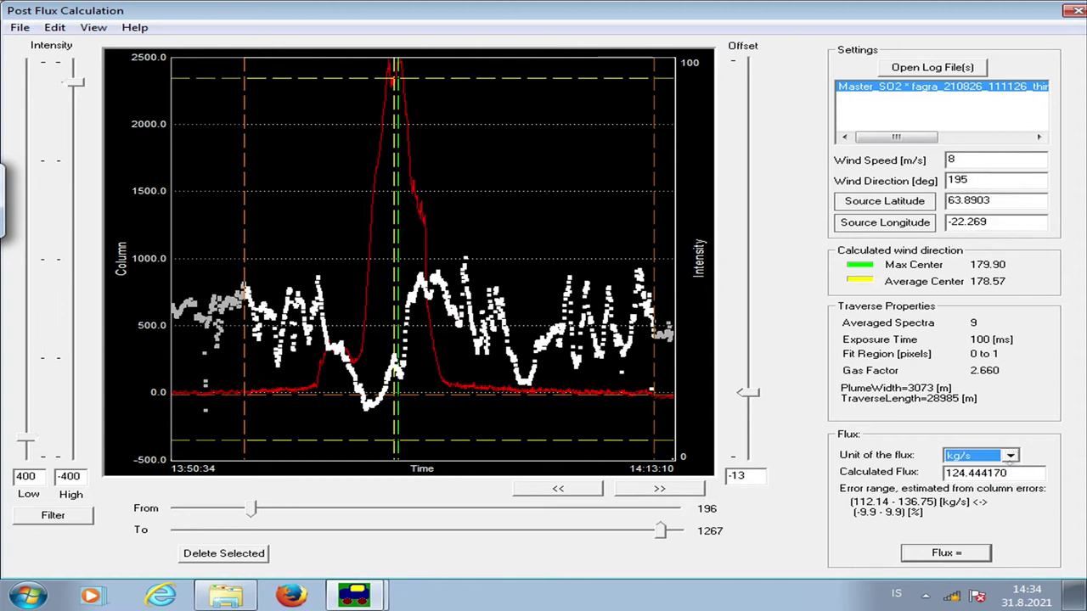
pyautogui.click(1008, 456)
pyautogui.click(1005, 464)
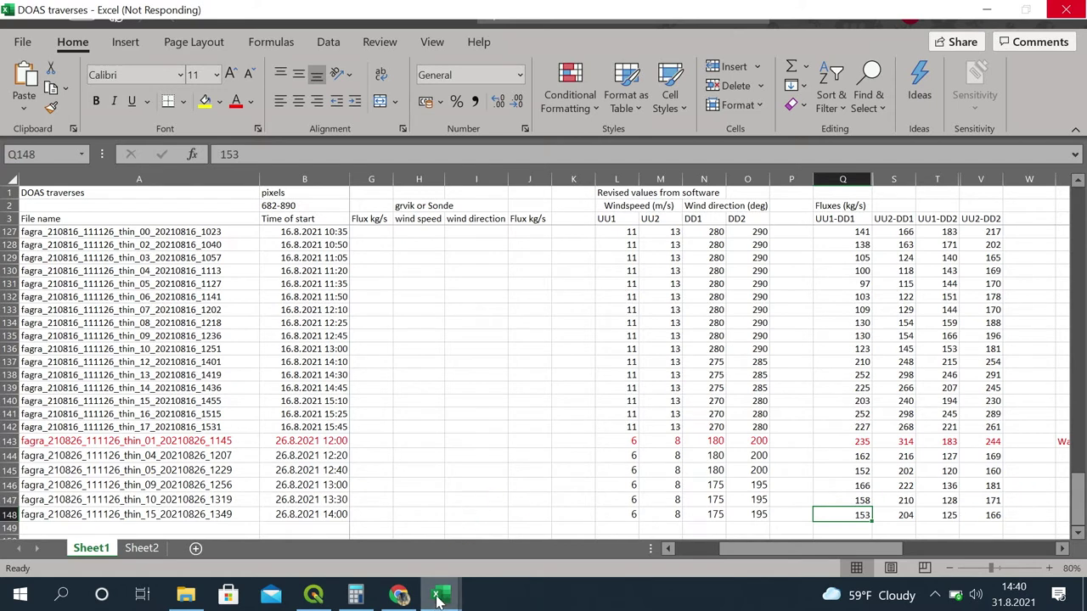
# - Switch to the other DOAS traverses workbook window with the wind-variant flux table
pyautogui.moveTo(439, 599)
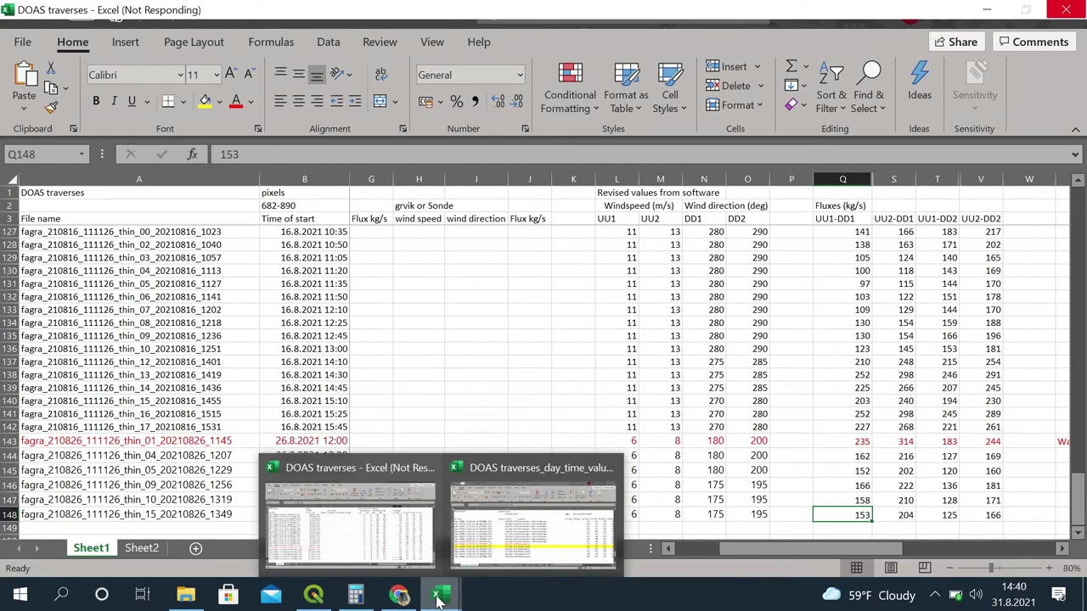
pyautogui.click(518, 526)
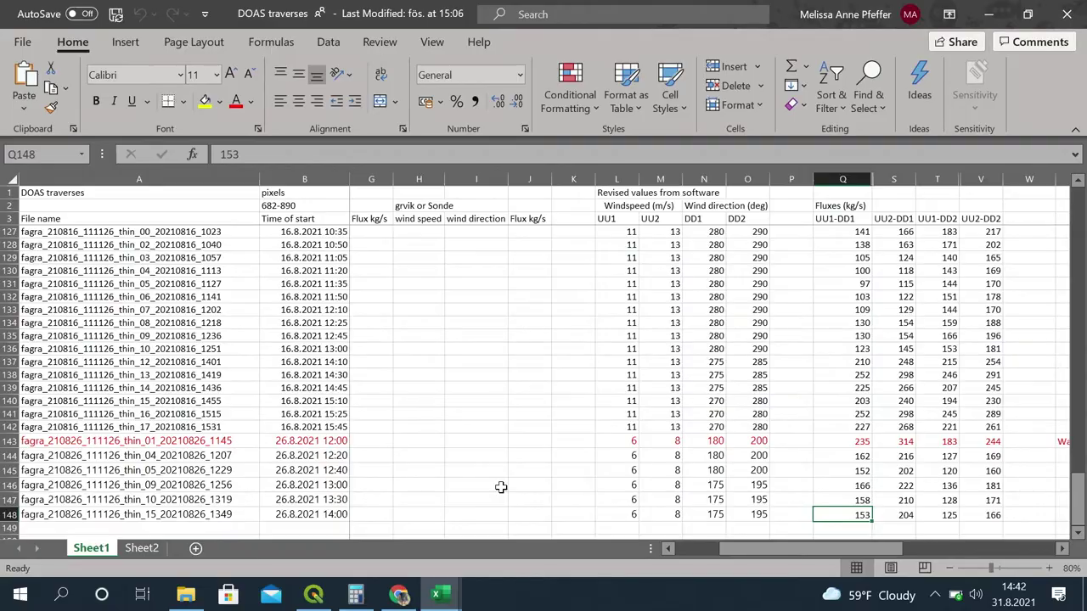
pyautogui.press('Right')
pyautogui.press('Right')
pyautogui.press('Right')
pyautogui.press('Right')
pyautogui.press('Right')
pyautogui.press('Right')
pyautogui.press('Right')
pyautogui.press('Right')
pyautogui.press('Right')
pyautogui.press('Right')
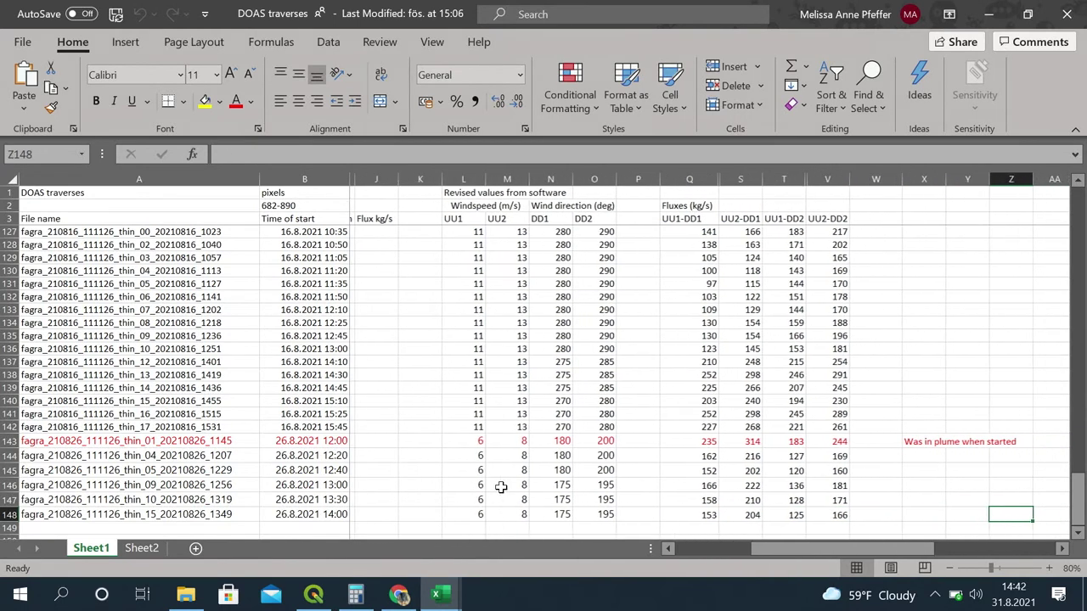
pyautogui.press('Left')
pyautogui.press('Left')
pyautogui.press('Left')
pyautogui.press('Left')
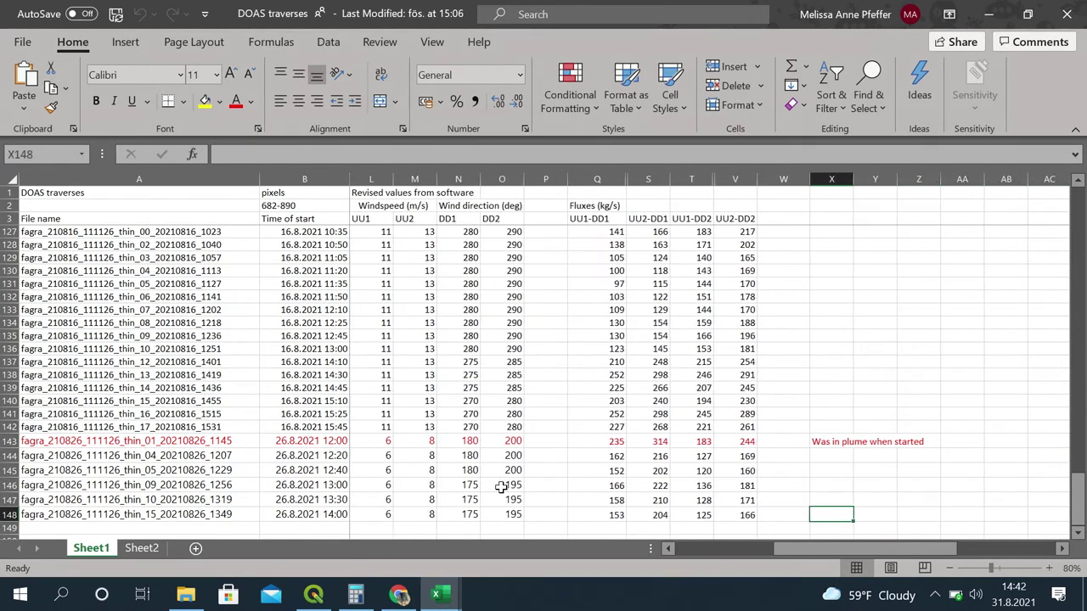
pyautogui.press('Right')
pyautogui.press('Right')
pyautogui.press('Right')
pyautogui.press('Right')
pyautogui.press('Right')
pyautogui.press('Right')
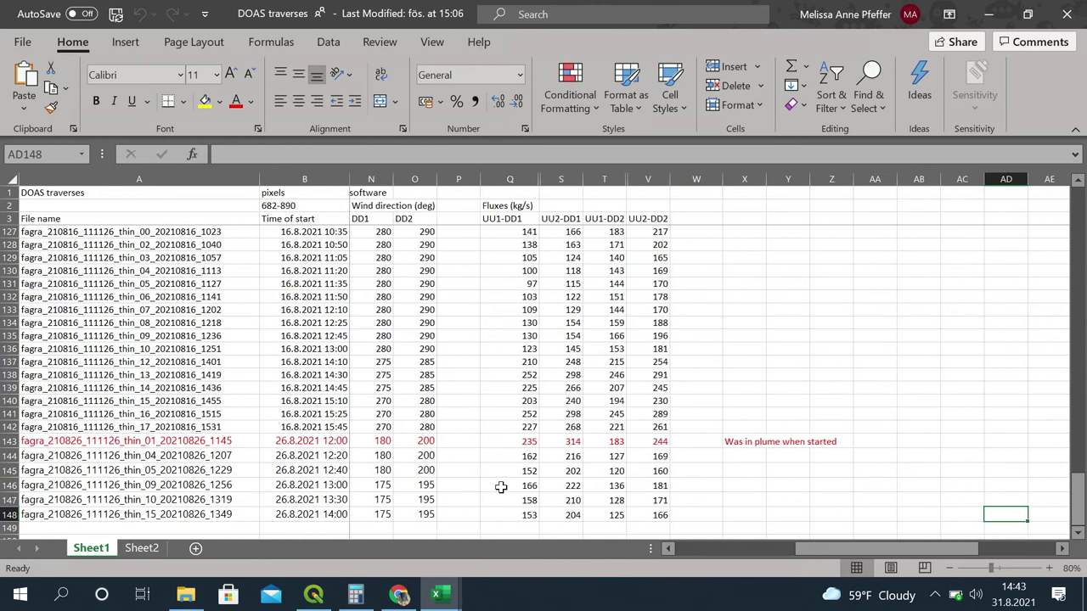
pyautogui.press('Right')
pyautogui.press('Right')
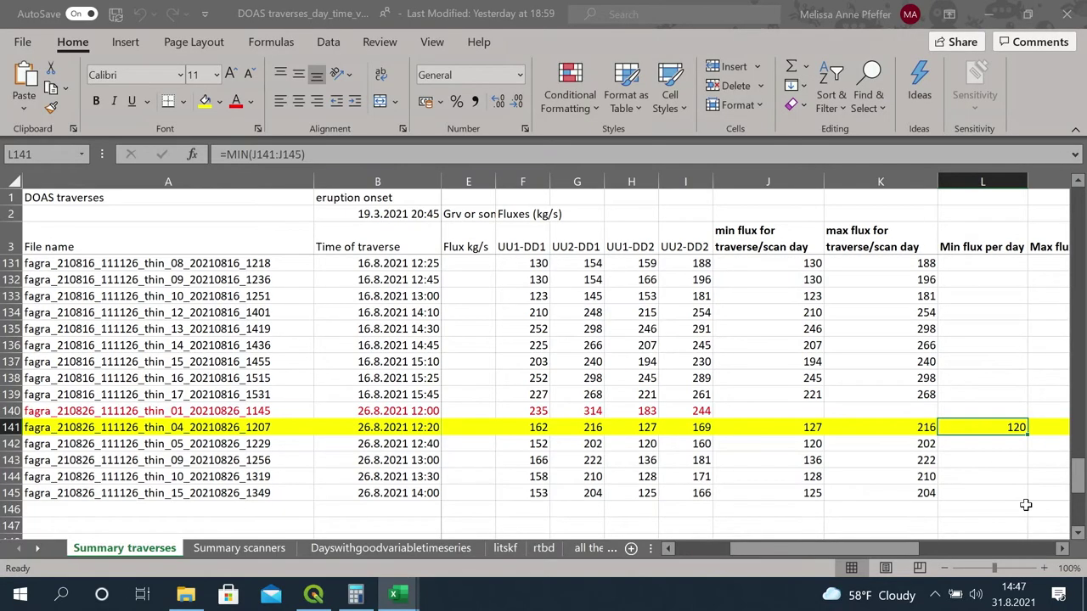
# - Review the row 141 formulas: per-traverse min/max, daily minimum (120) and maximum (222) flux
pyautogui.press('Left')
pyautogui.press('Left')
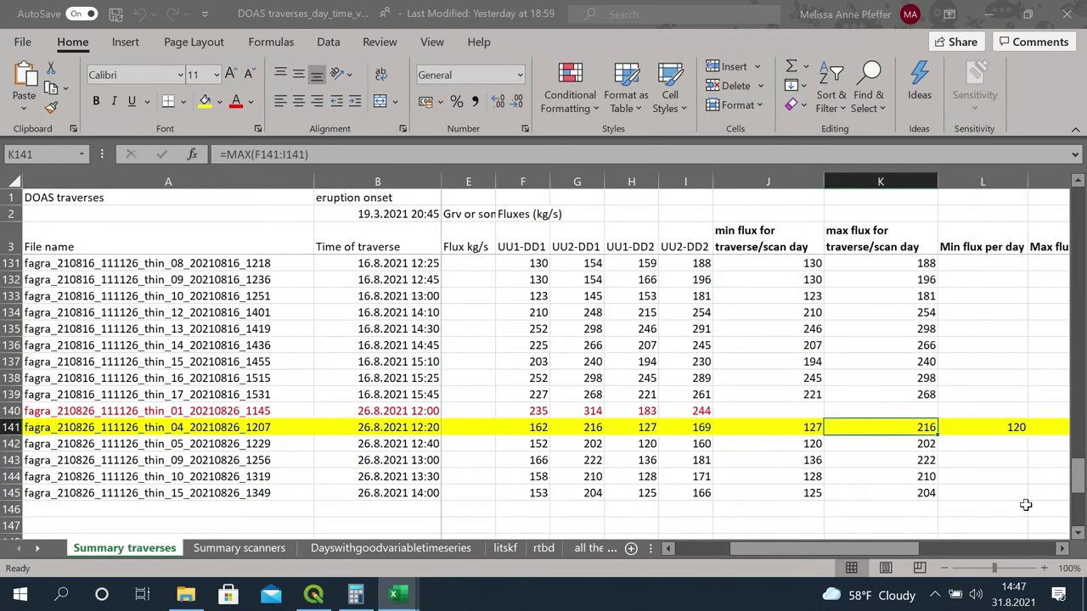
pyautogui.press('Right')
pyautogui.press('Right')
pyautogui.press('Right')
pyautogui.press('Left')
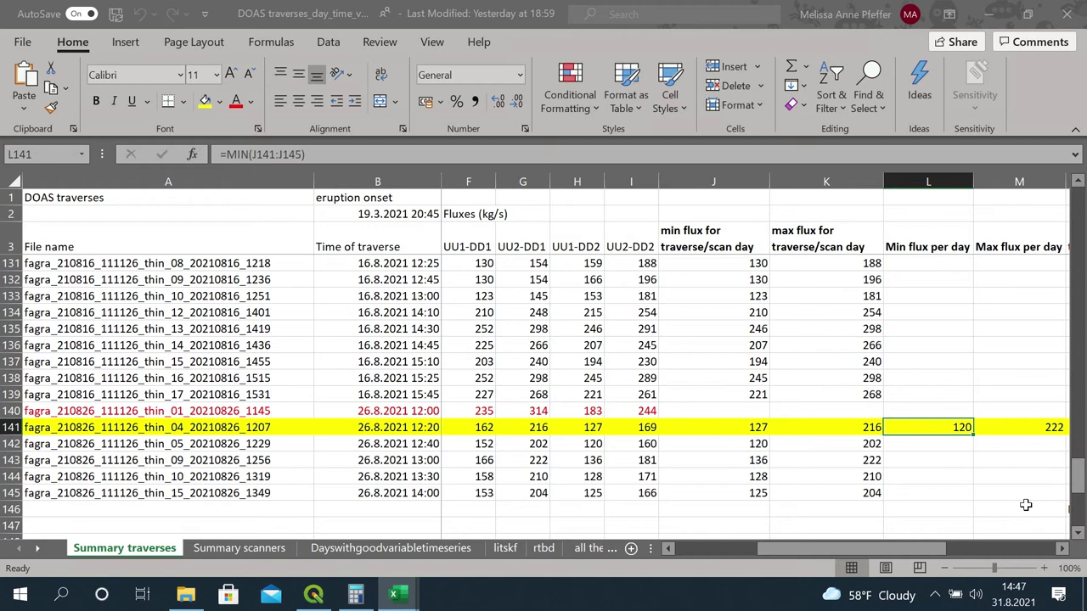
pyautogui.press('Right')
pyautogui.press('Right')
pyautogui.press('Right')
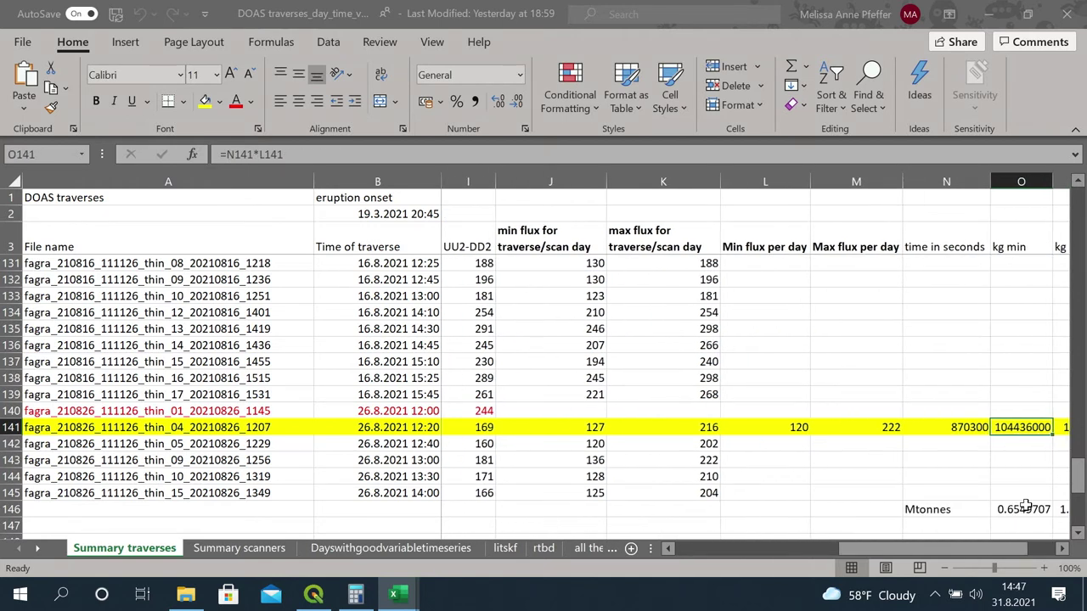
# - Scroll the sheet tabs and go to the plot sheet
pyautogui.click(37, 548)
pyautogui.click(36, 548)
pyautogui.click(36, 548)
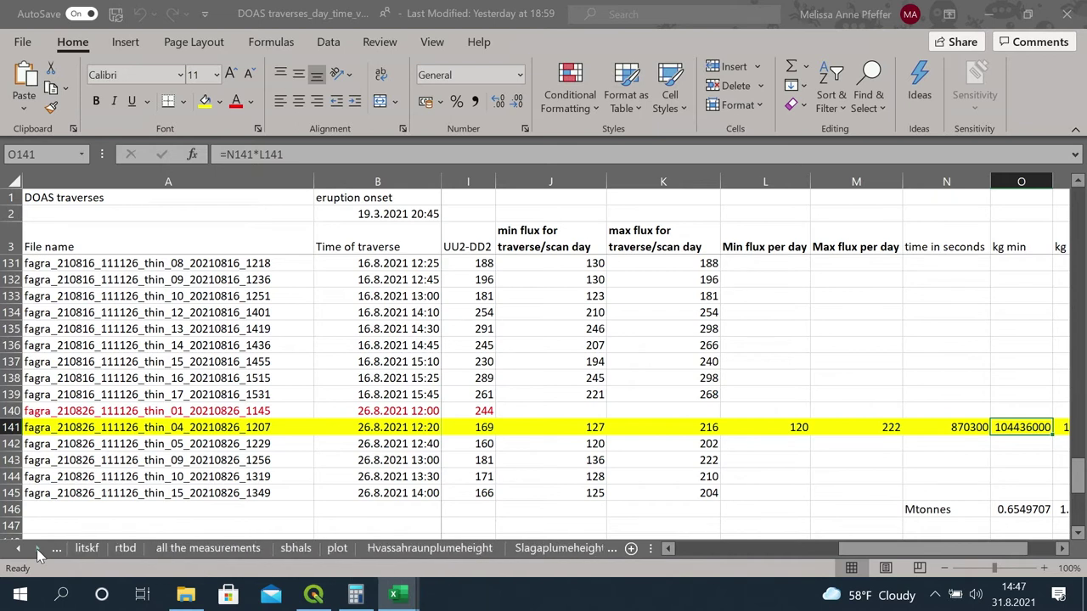
pyautogui.click(337, 549)
# - Scroll the plot sheet to the top-left to show the whole 'Daily range of SO2 flux' chart
pyautogui.moveTo(1079, 492); pyautogui.dragTo(1083, 197)
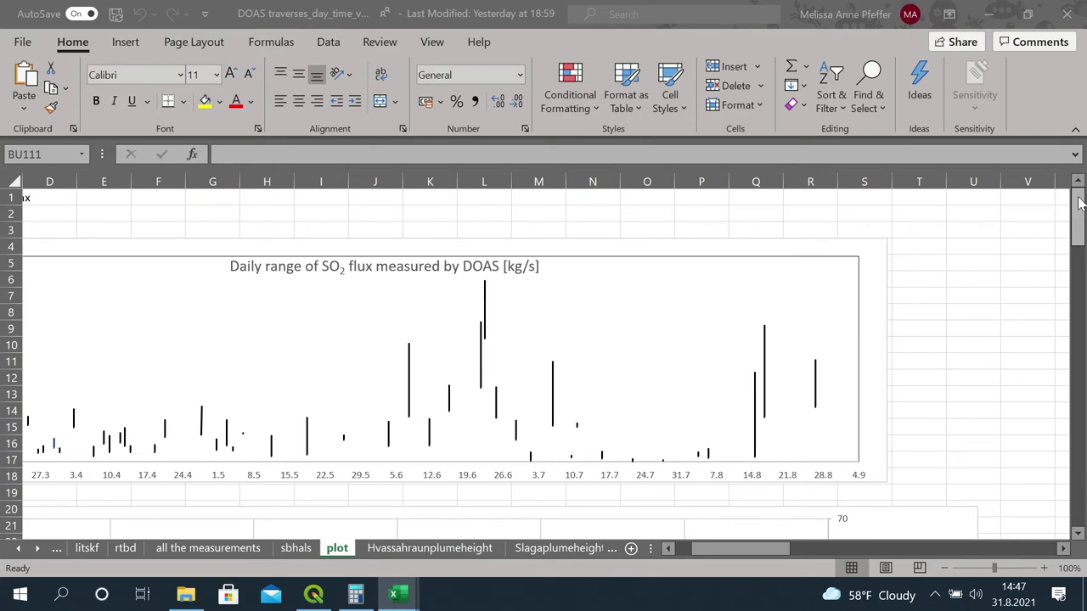
pyautogui.click(668, 549)
pyautogui.click(668, 549)
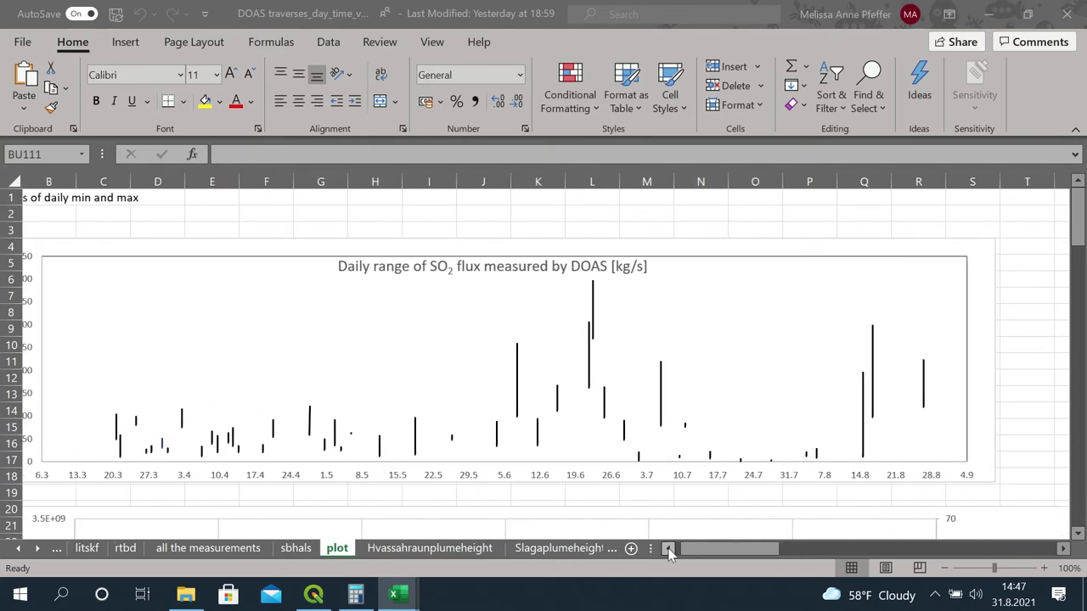
pyautogui.click(668, 548)
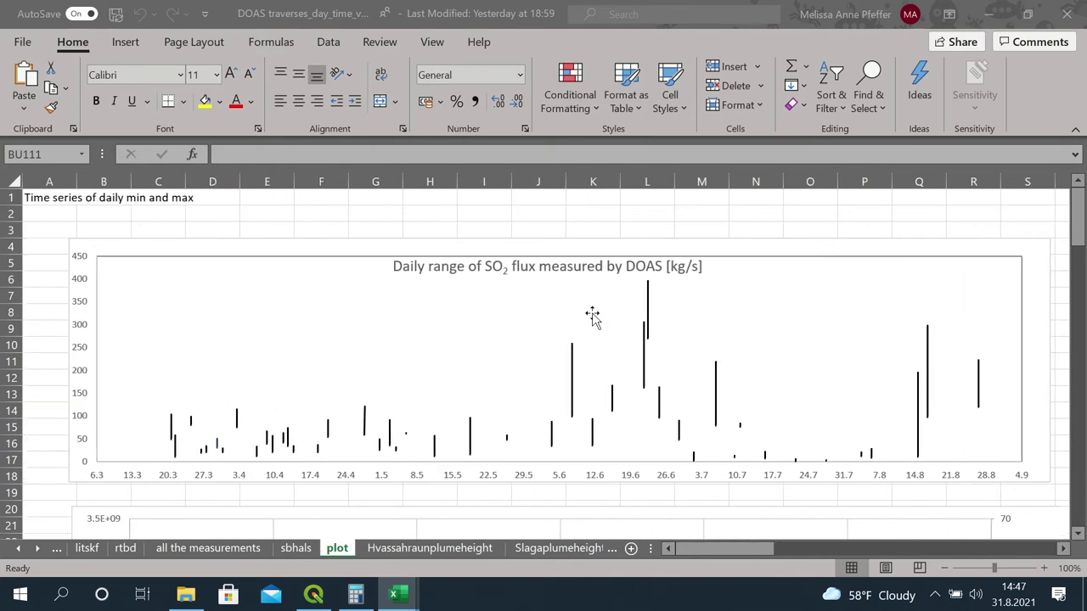